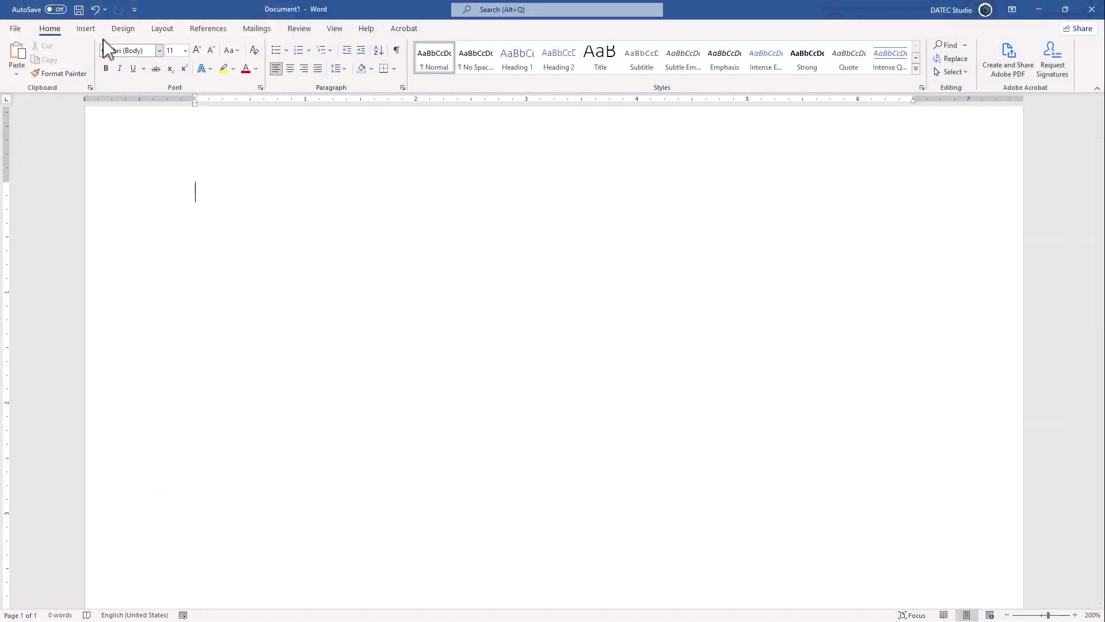
# Draw a blue Oval shape, about 1.34" by 1.49", in the middle of the page
pyautogui.click(87, 29)
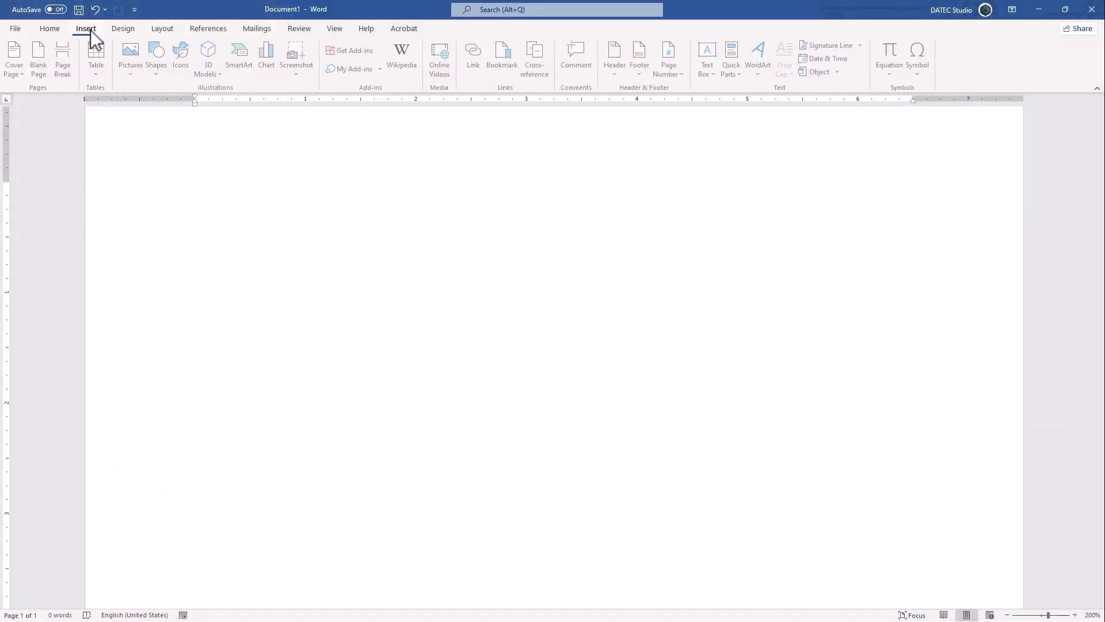
pyautogui.click(160, 72)
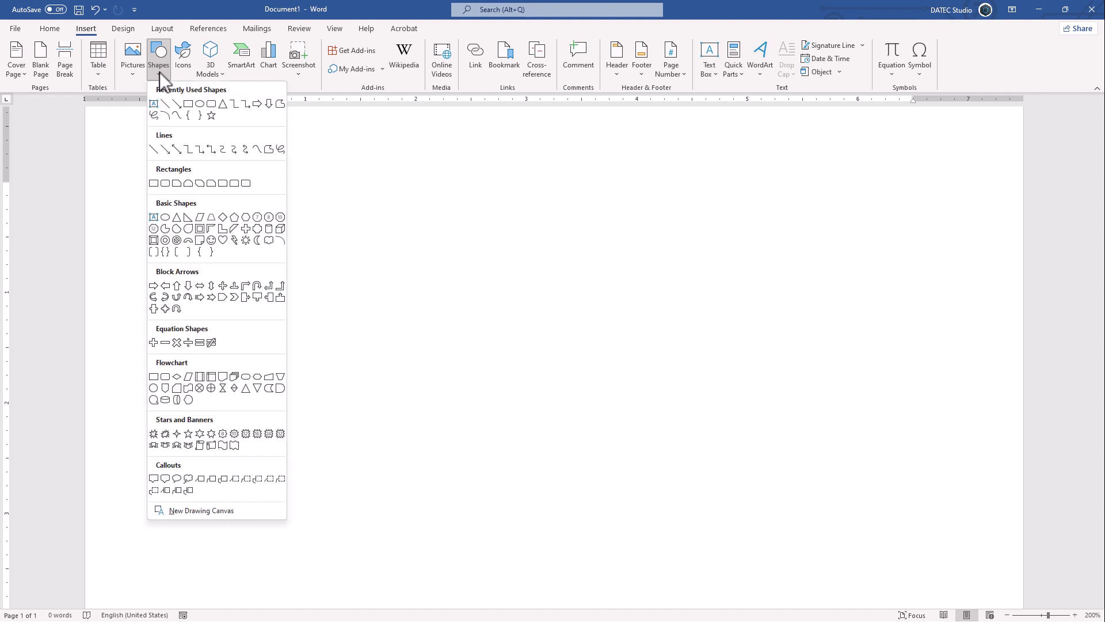
pyautogui.click(199, 107)
pyautogui.moveTo(350, 223); pyautogui.dragTo(516, 372)
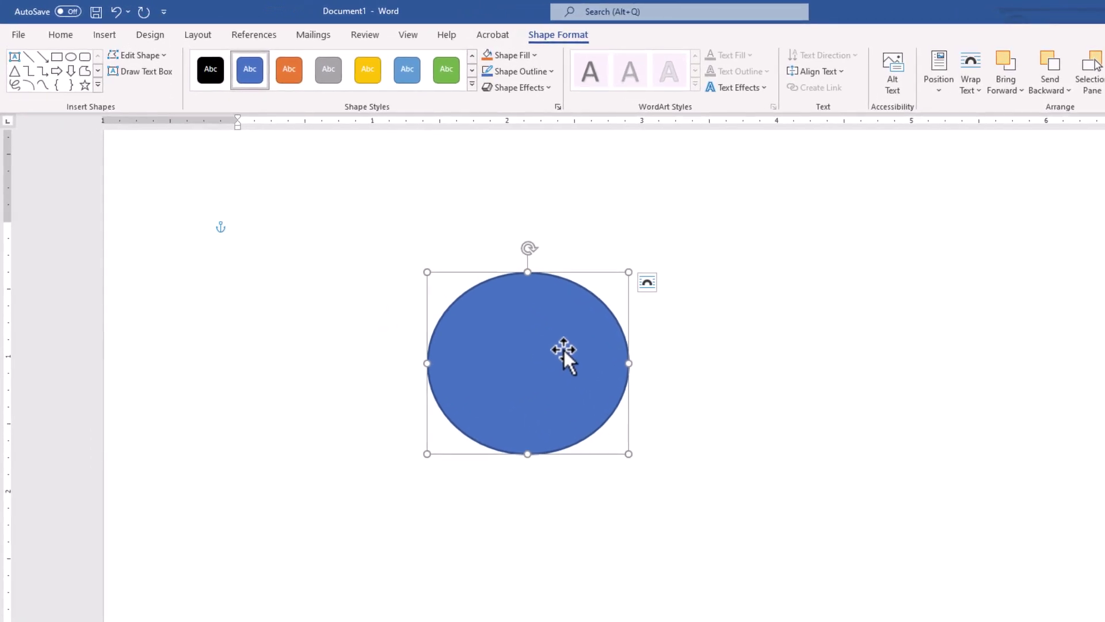
# Change the oval into a Rectangle: Rounded Corners shape of the same size
pyautogui.rightClick(564, 350)
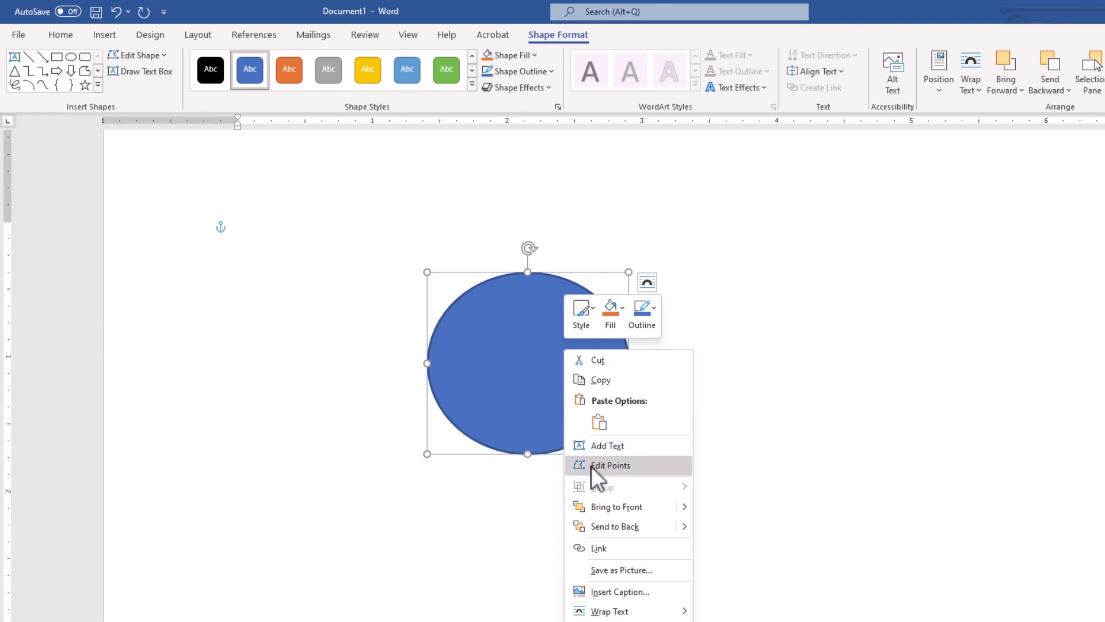
pyautogui.click(498, 356)
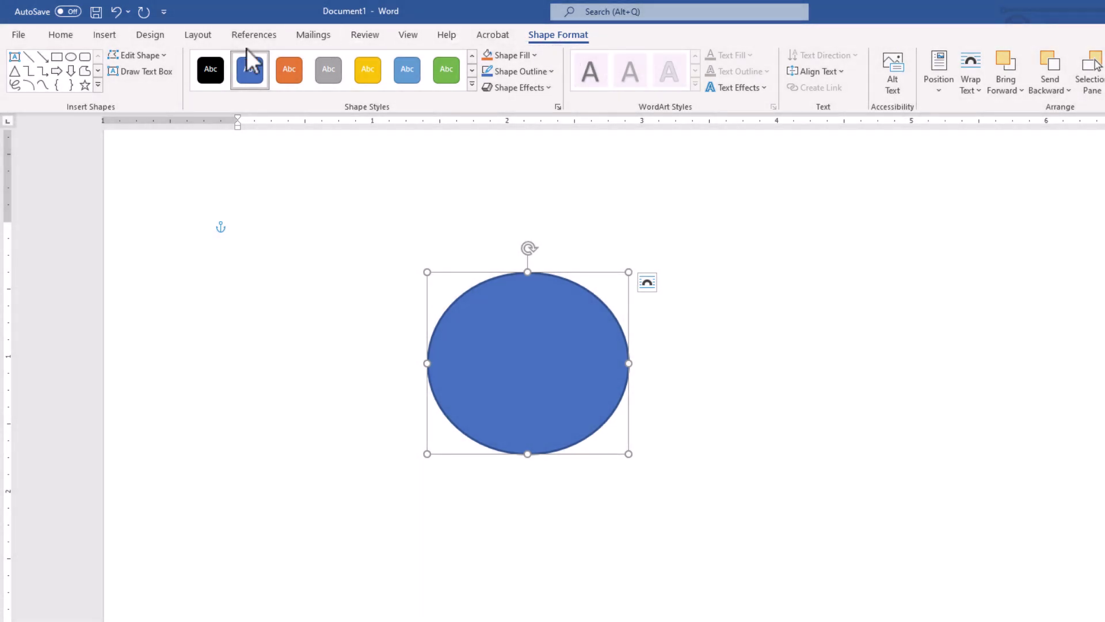
pyautogui.click(164, 57)
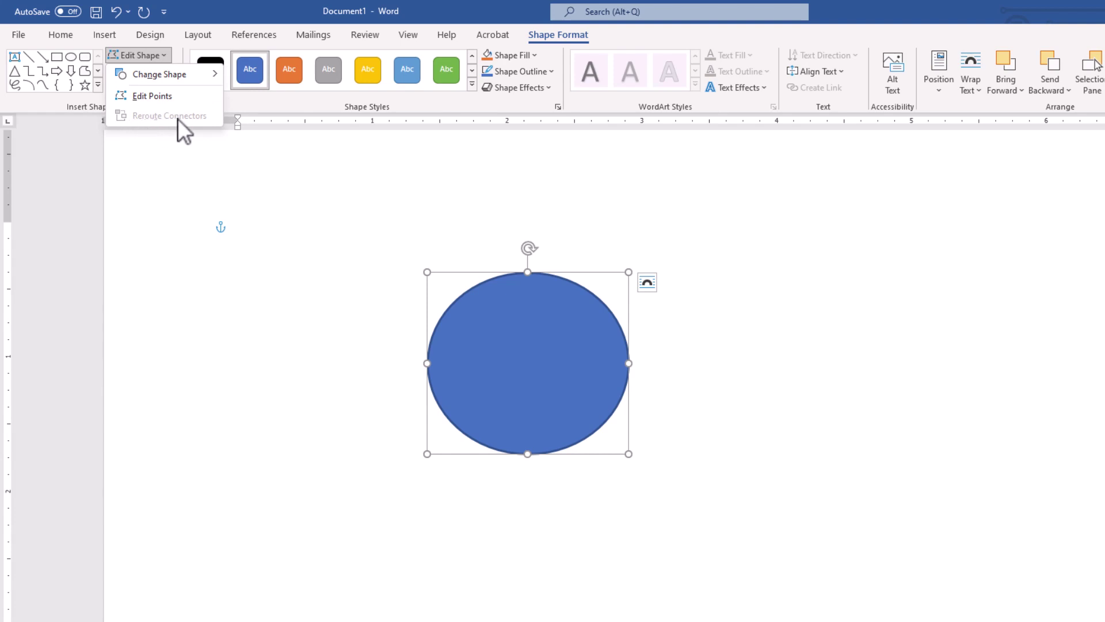
pyautogui.moveTo(164, 78)
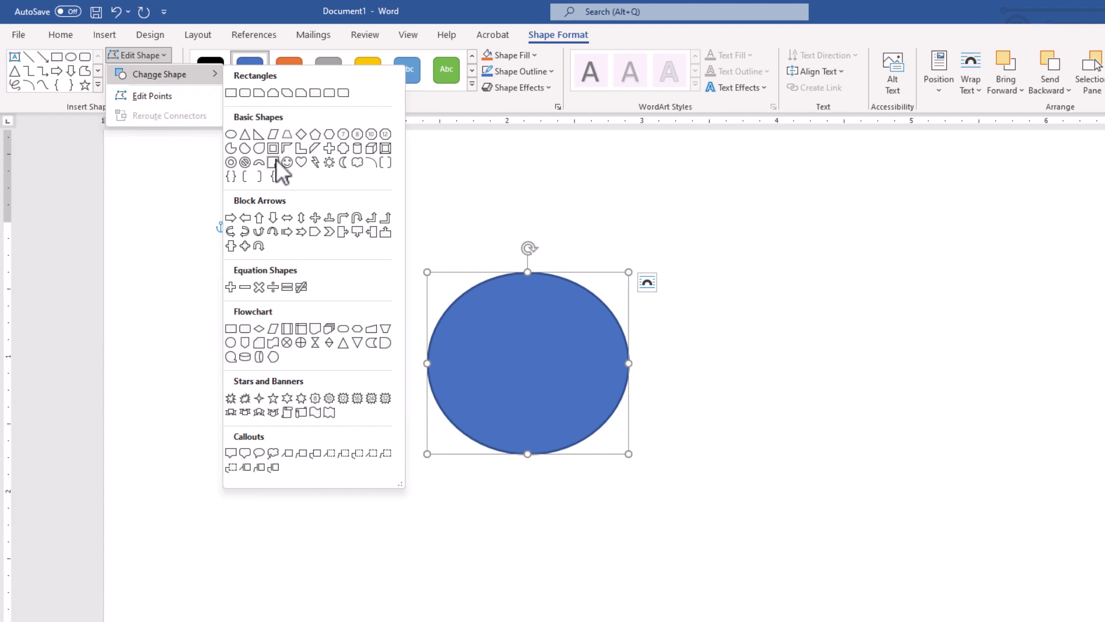
pyautogui.click(247, 93)
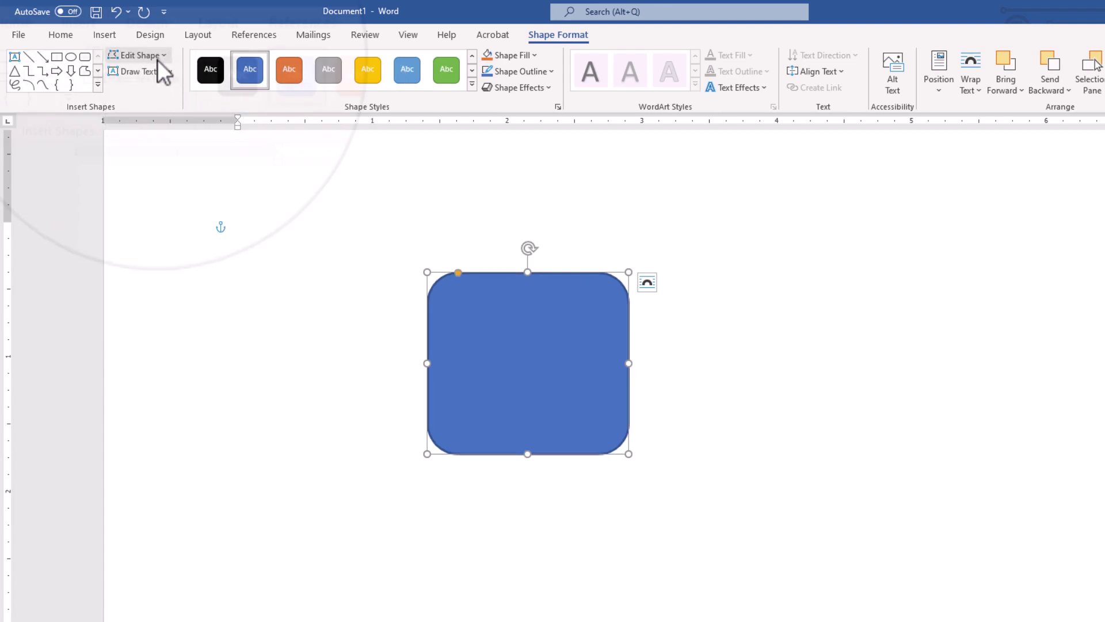
pyautogui.click(140, 55)
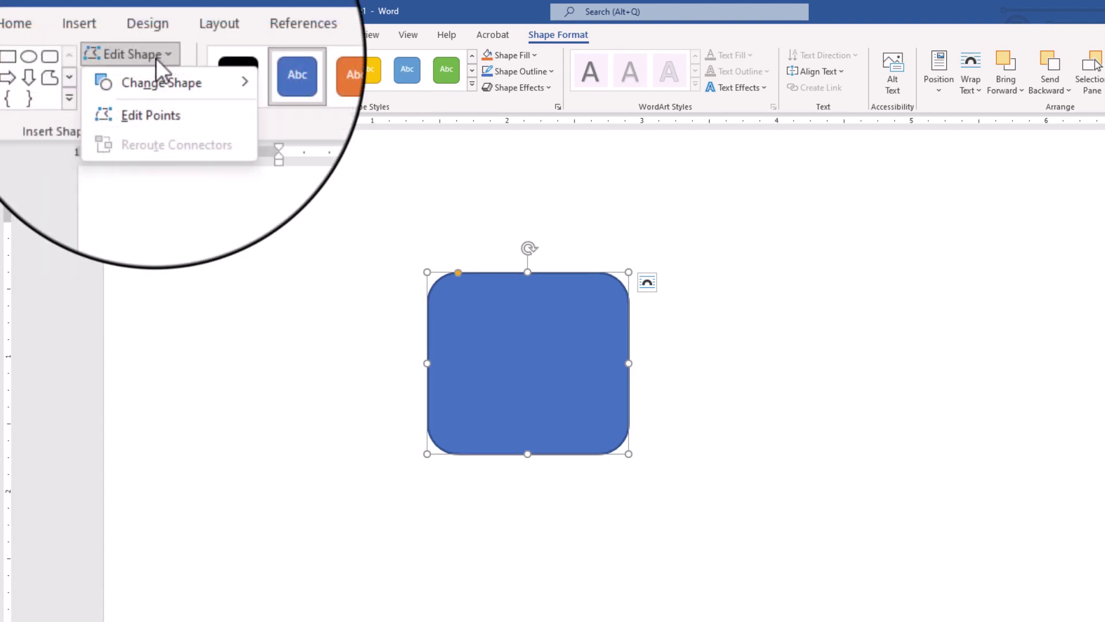
# Pull the rectangle's top-left point up into a curved peak with Edit Points, then undo it all
pyautogui.click(150, 98)
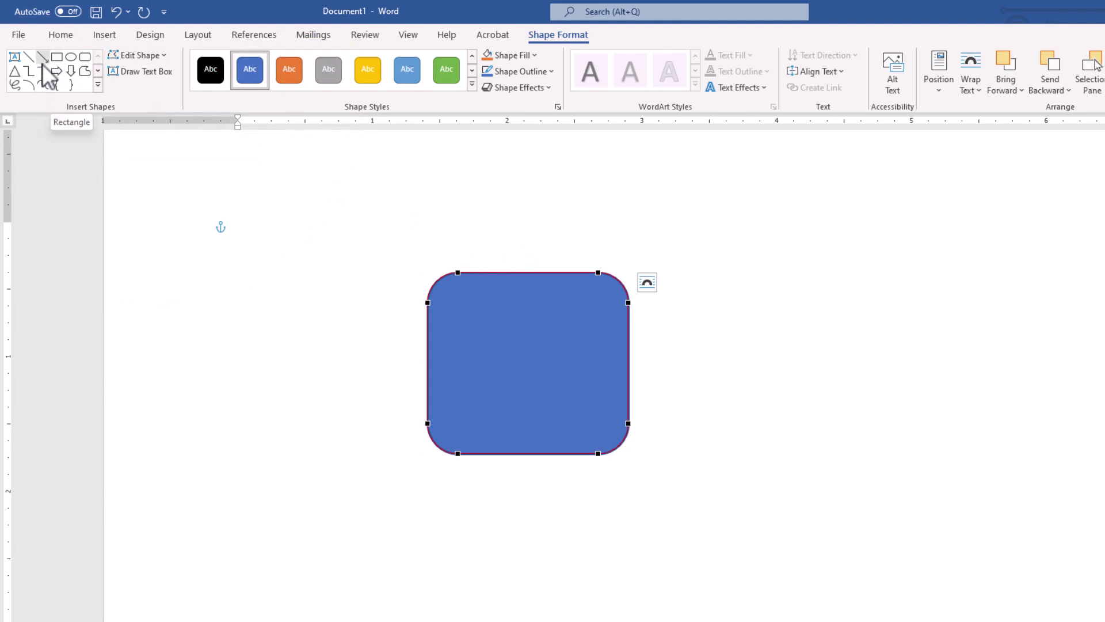
pyautogui.click(458, 272)
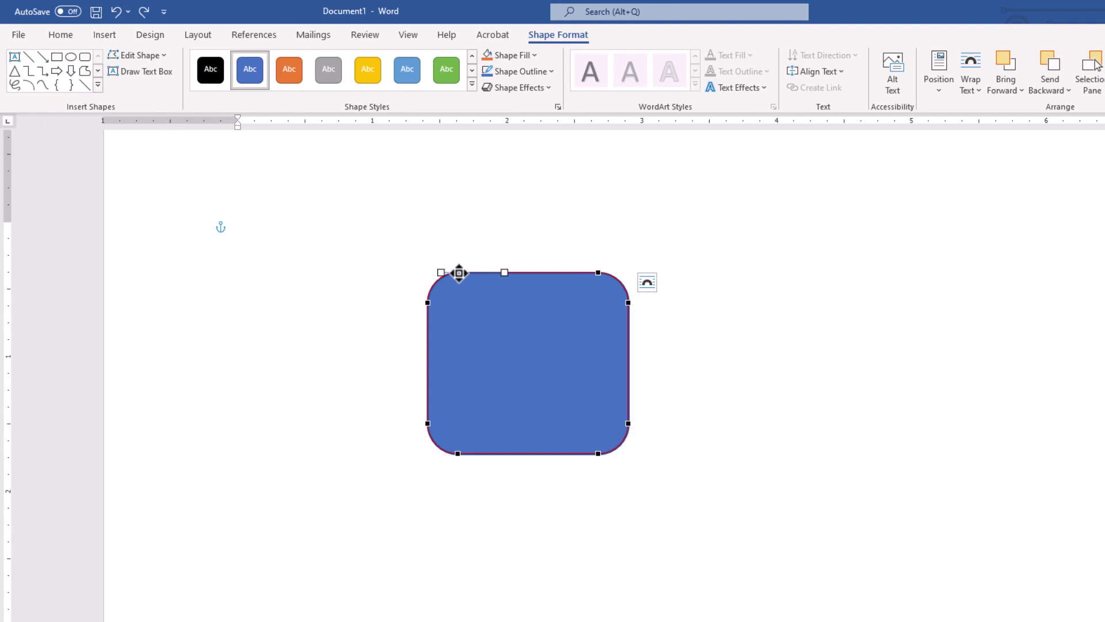
pyautogui.moveTo(459, 273); pyautogui.dragTo(590, 198)
pyautogui.moveTo(456, 194); pyautogui.dragTo(408, 197)
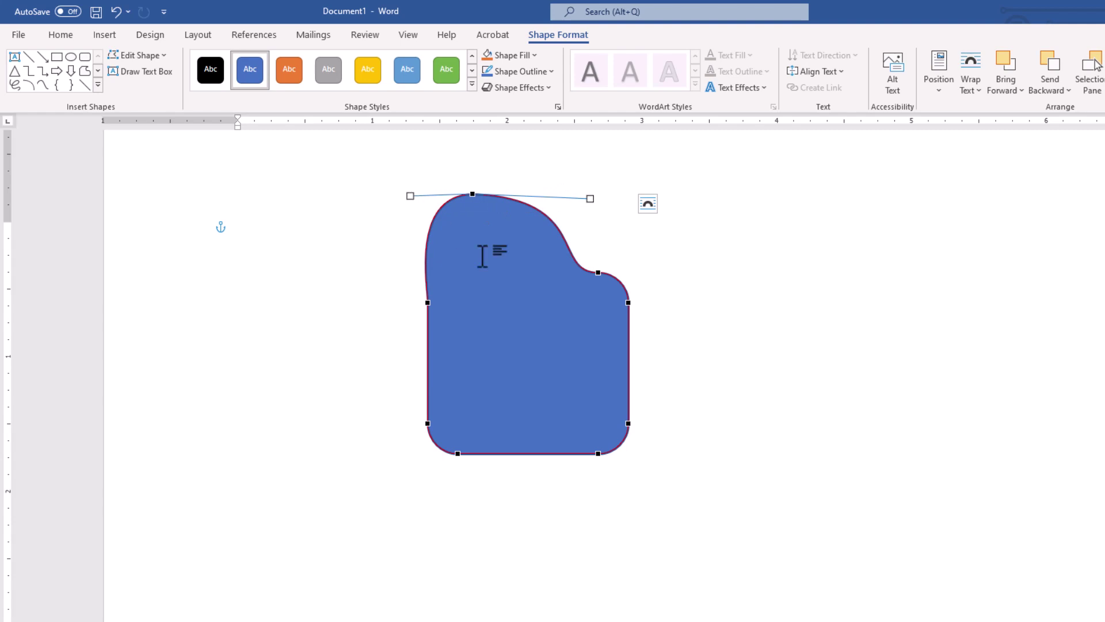
pyautogui.hotkey('ctrl', 'z')
pyautogui.hotkey('ctrl', 'z')
pyautogui.hotkey('ctrl', 'z')
pyautogui.hotkey('ctrl', 'z')
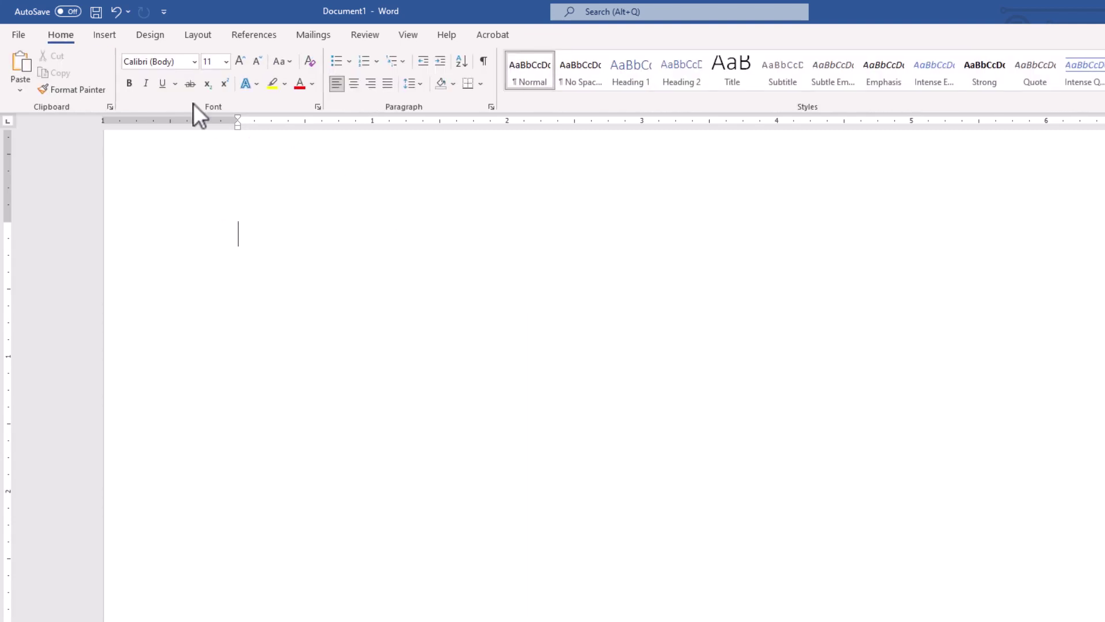
# Draw a wide blue oval to the right of the page centre
pyautogui.click(102, 36)
pyautogui.click(194, 78)
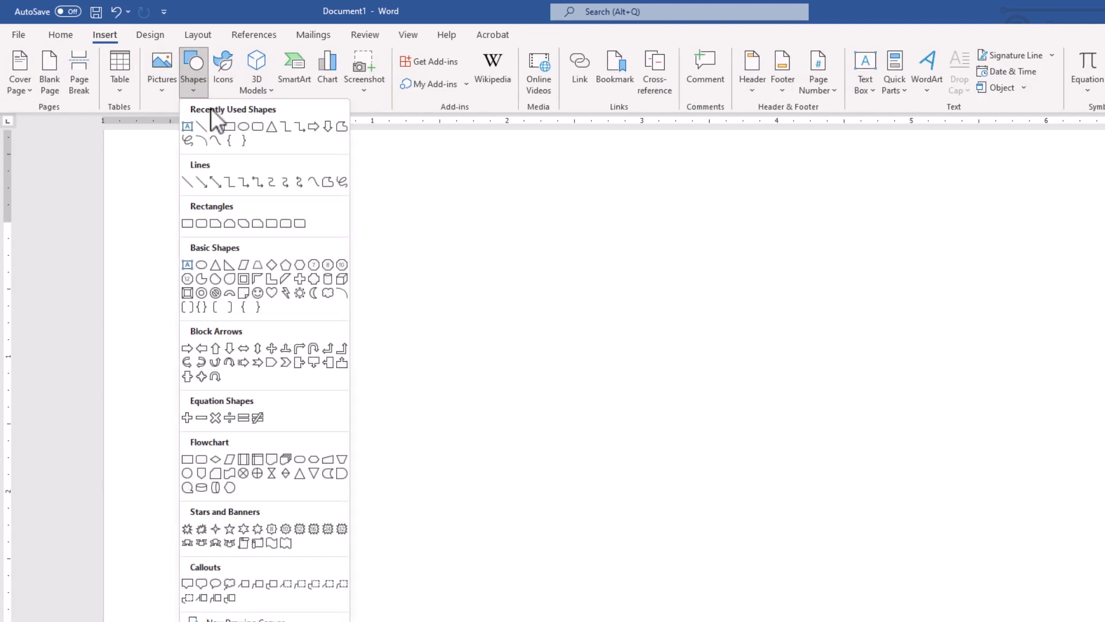
pyautogui.click(241, 128)
pyautogui.moveTo(493, 312); pyautogui.dragTo(923, 468)
# Raise the oval's top point with Edit Points and tilt its curve into a lopsided dome
pyautogui.rightClick(676, 366)
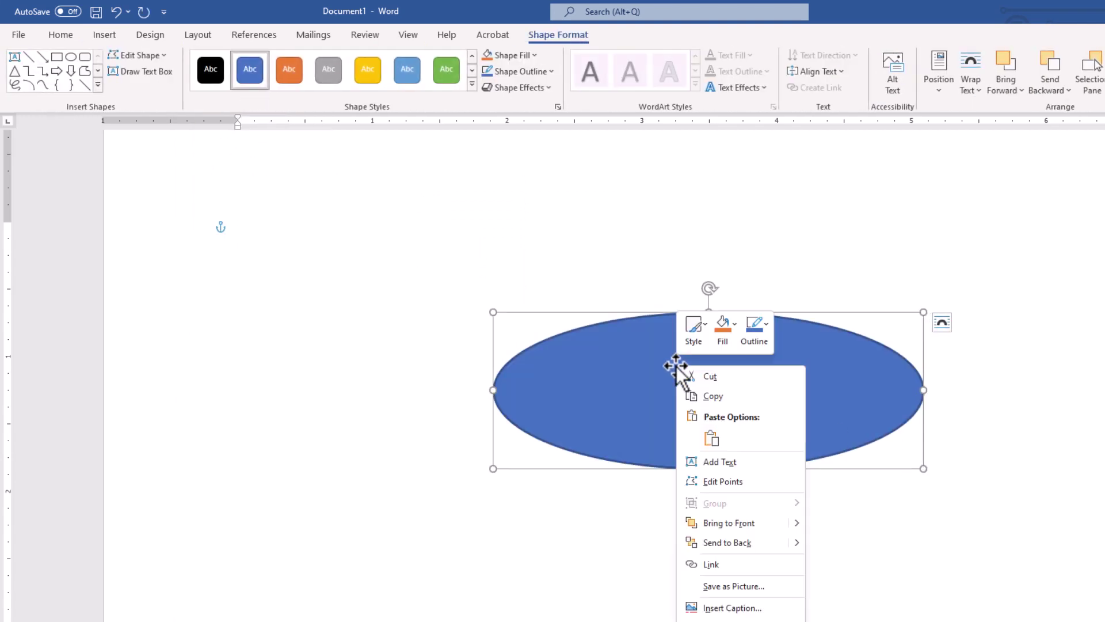
pyautogui.click(706, 483)
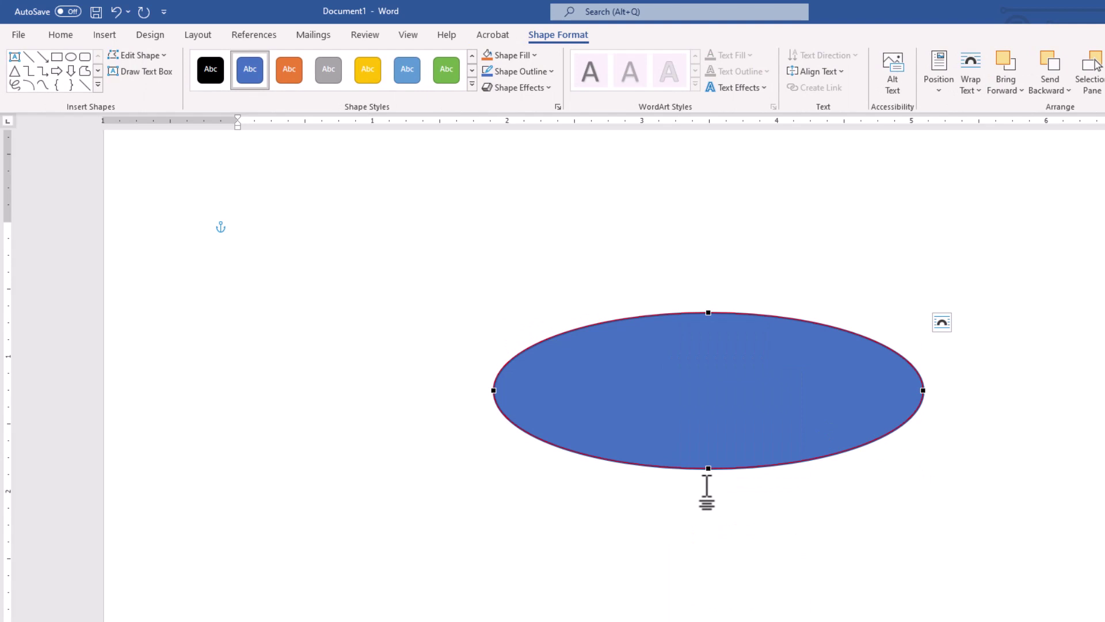
pyautogui.click(708, 313)
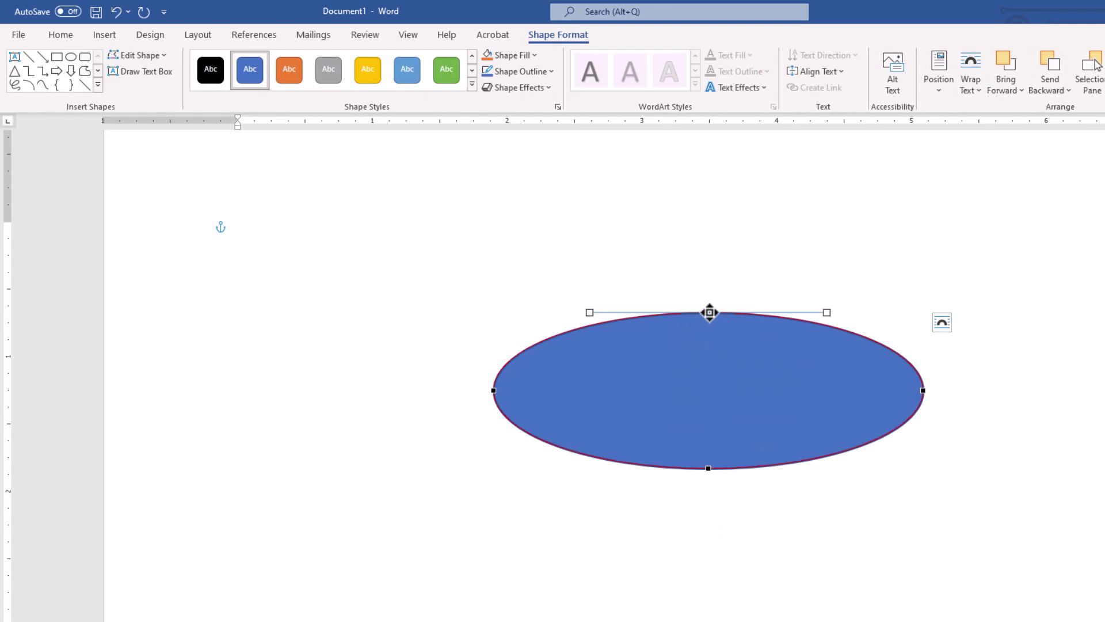
pyautogui.moveTo(709, 312); pyautogui.dragTo(706, 260)
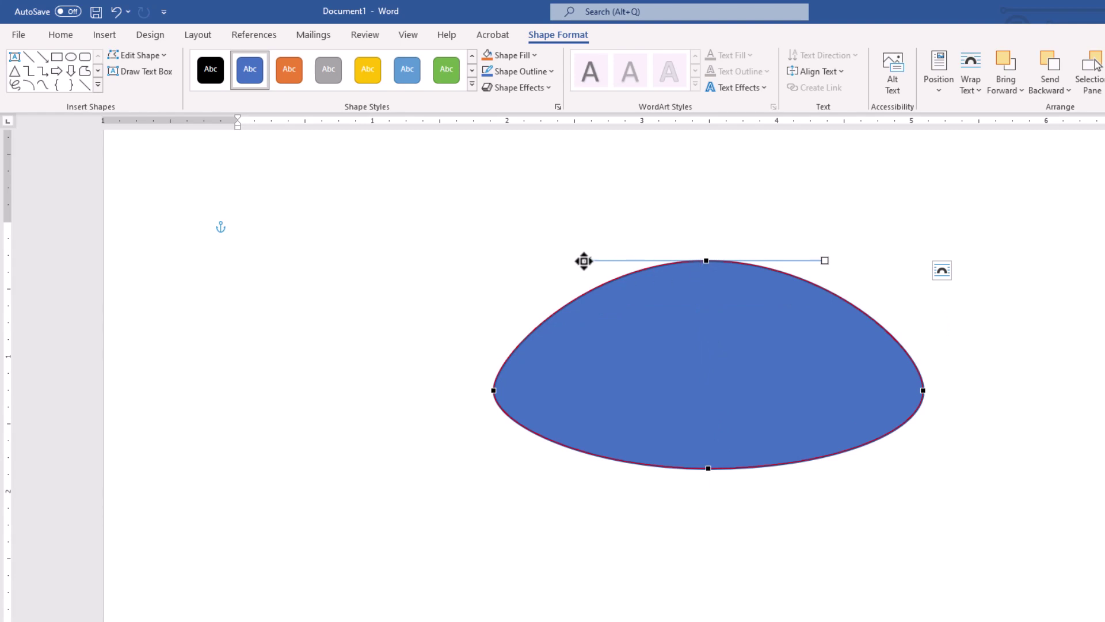
pyautogui.moveTo(587, 261); pyautogui.dragTo(594, 197)
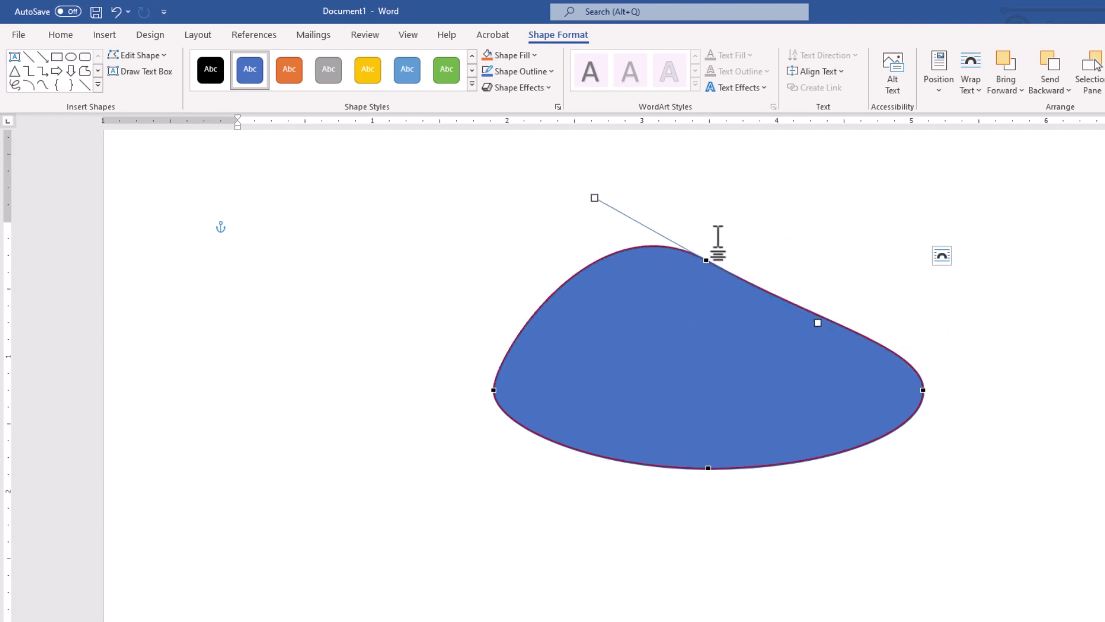
# Make the oval's top vertex a corner point and bend its handles into a lopsided pointed peak
pyautogui.rightClick(706, 262)
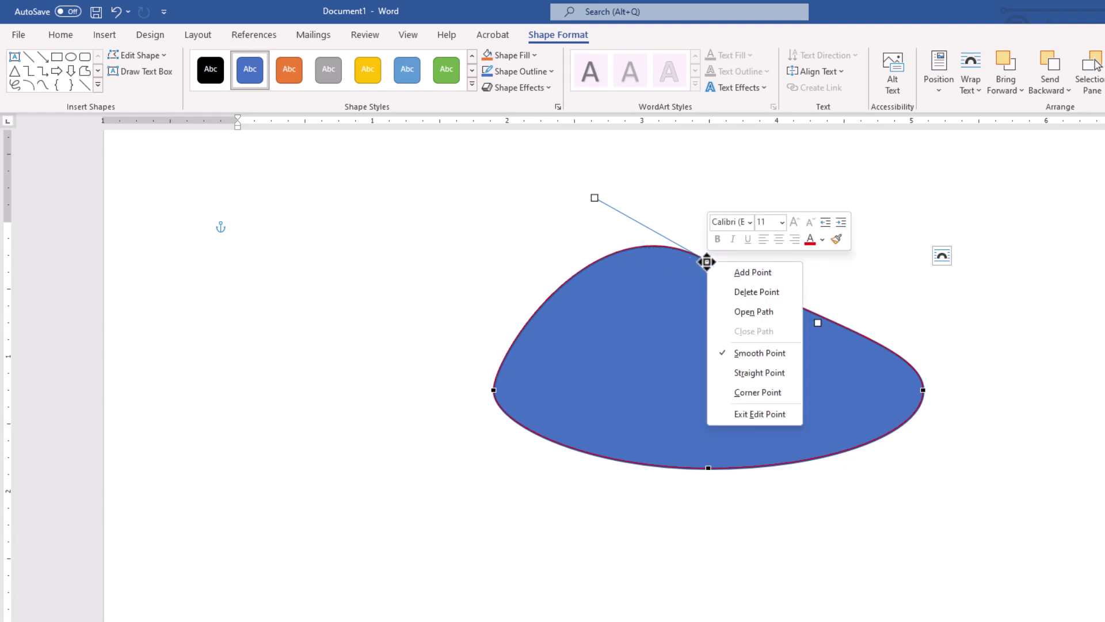
pyautogui.click(755, 374)
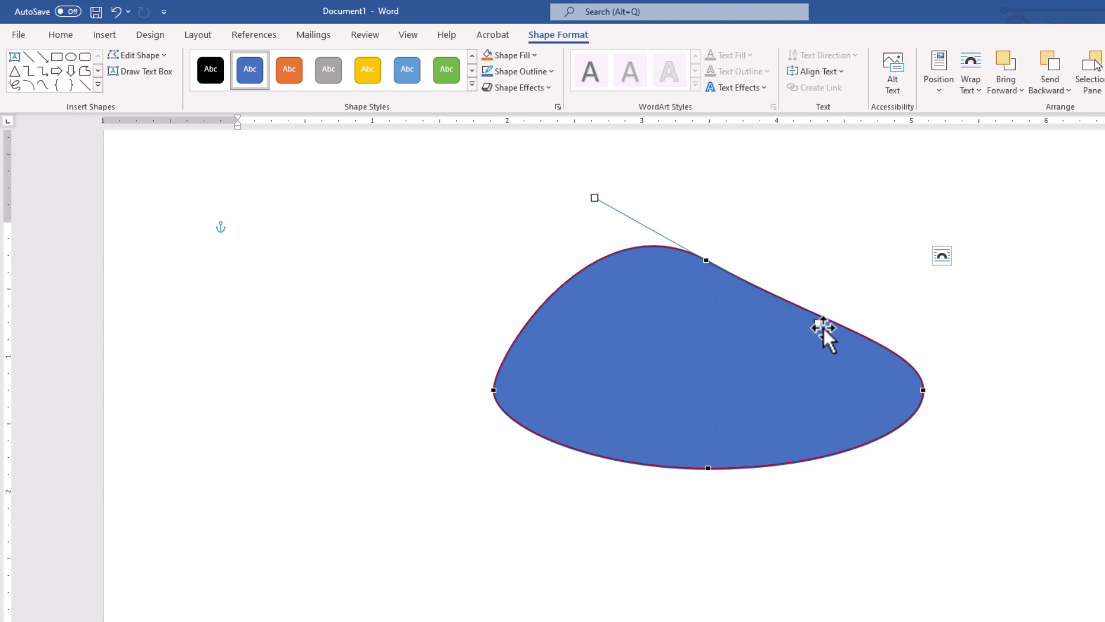
pyautogui.moveTo(822, 323); pyautogui.dragTo(820, 269)
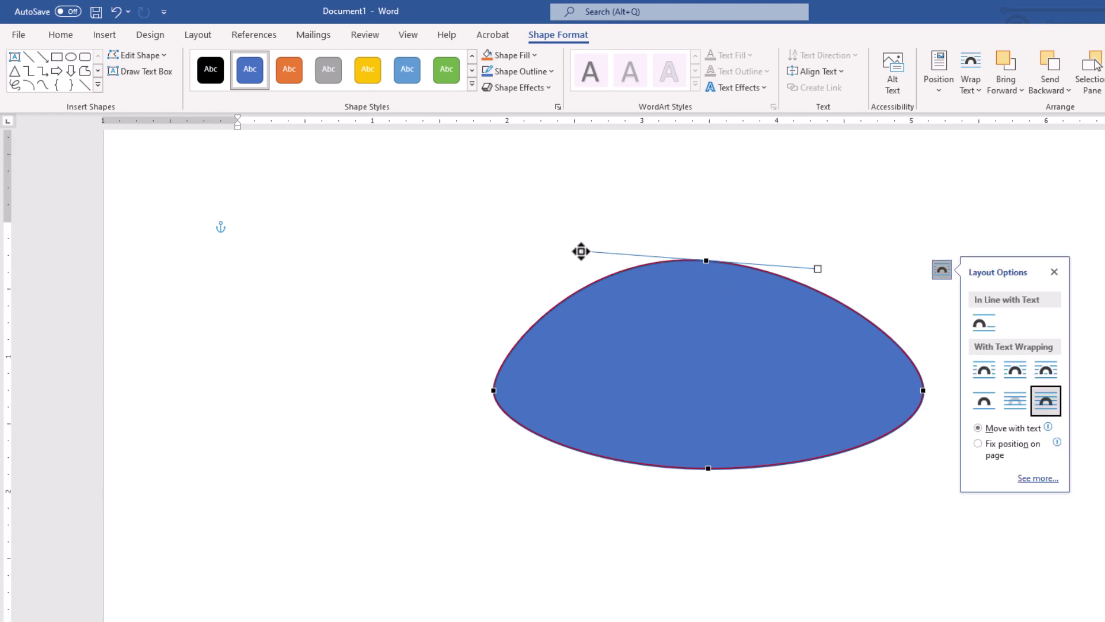
pyautogui.moveTo(581, 251); pyautogui.dragTo(658, 362)
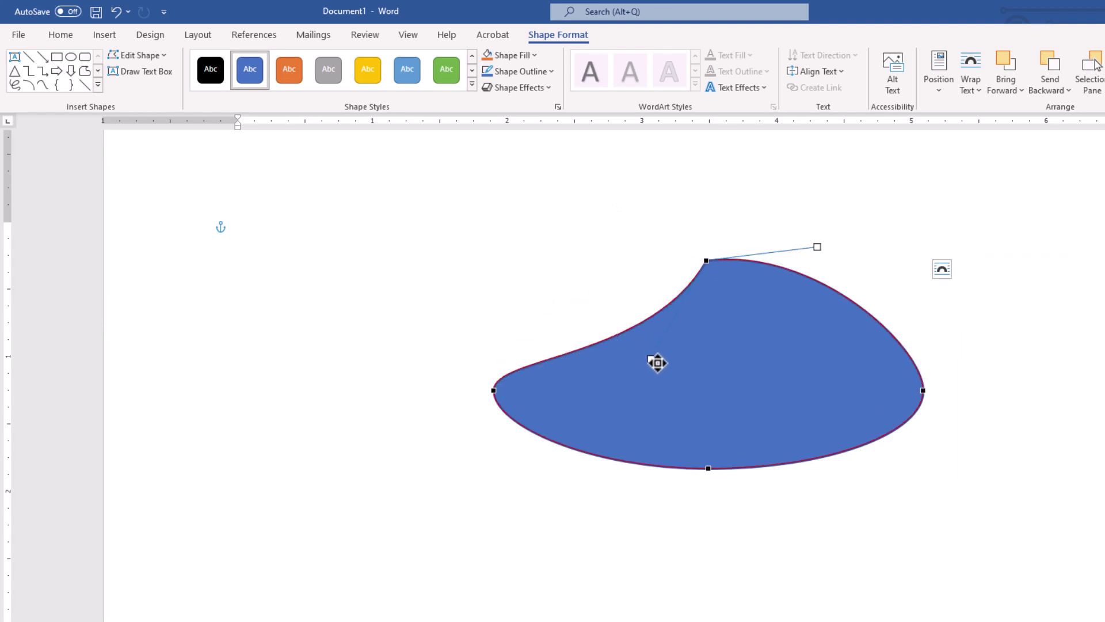
pyautogui.rightClick(707, 260)
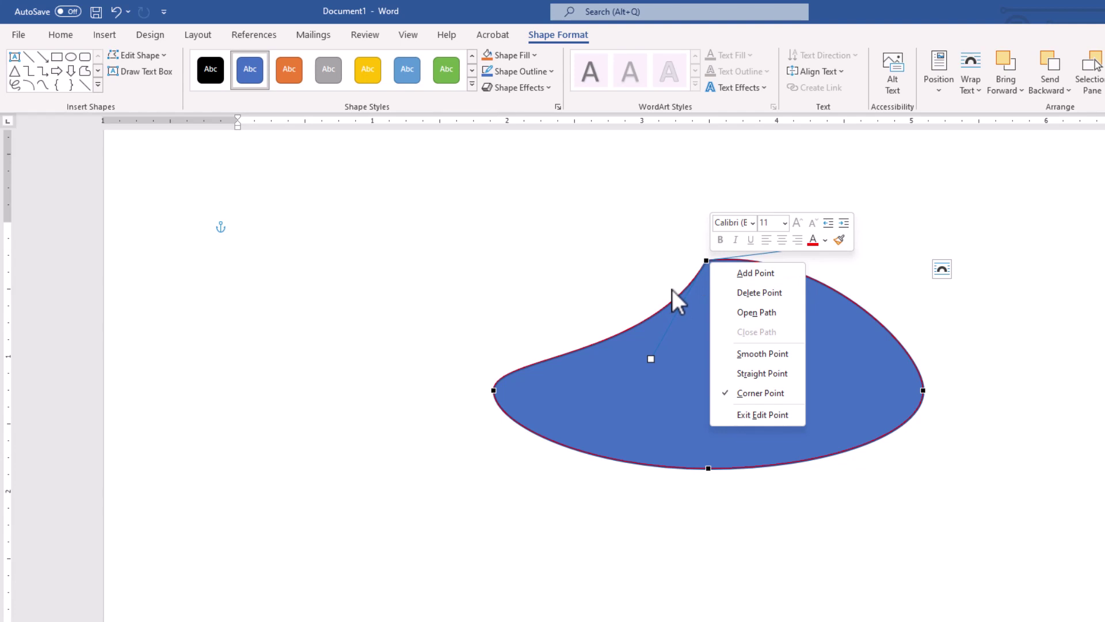
# Undo the corner, set the top vertex to Smooth Point, and level its handle into an even dome
pyautogui.click(706, 261)
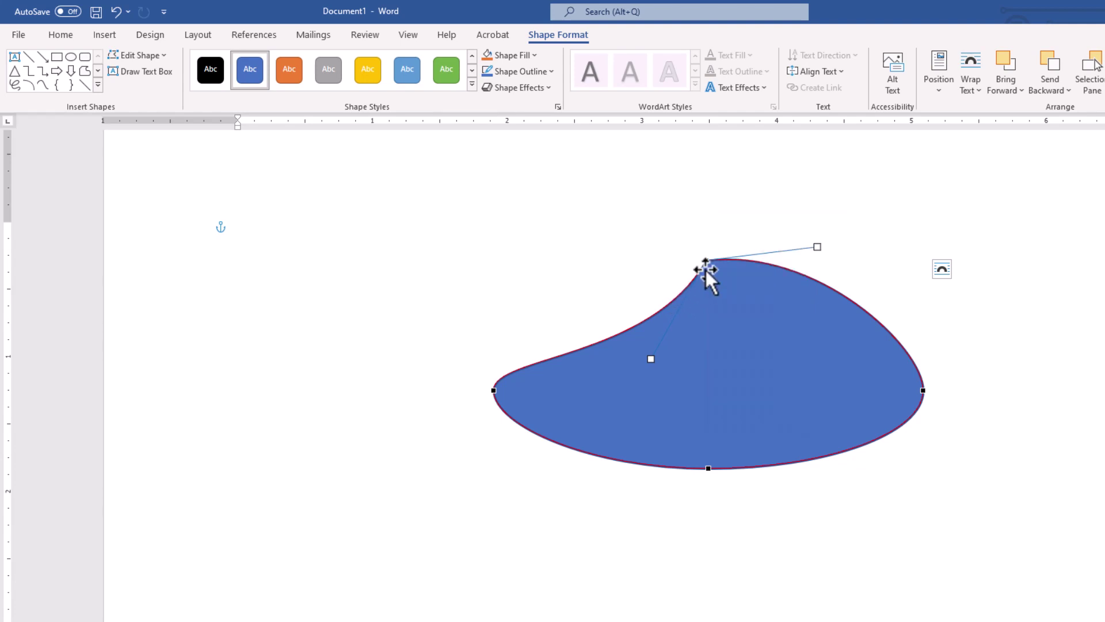
pyautogui.hotkey('ctrl', 'z')
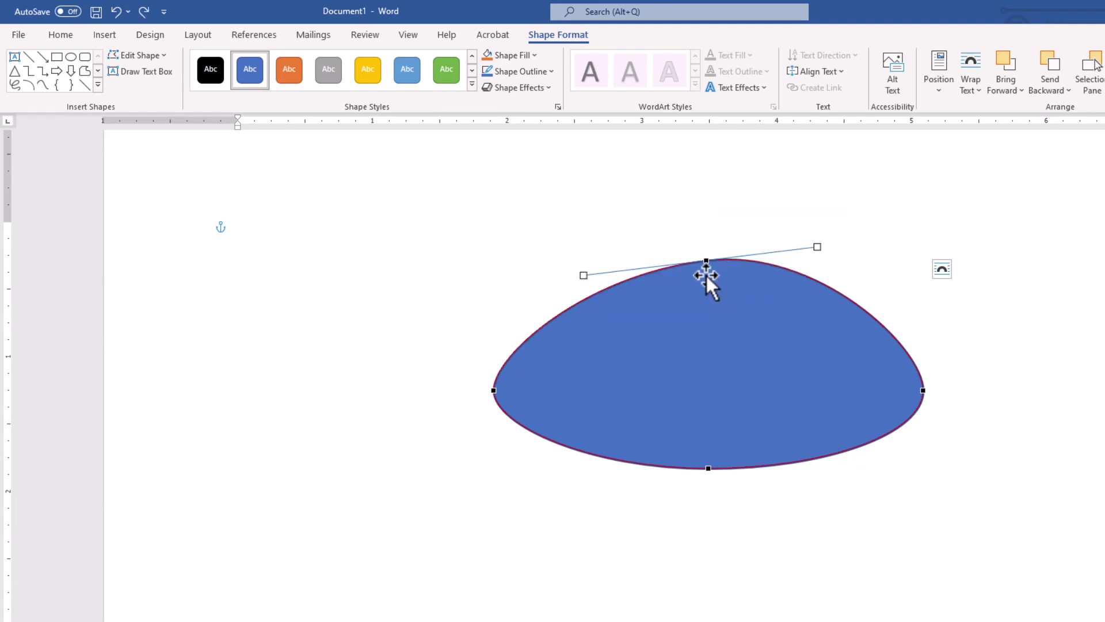
pyautogui.rightClick(707, 262)
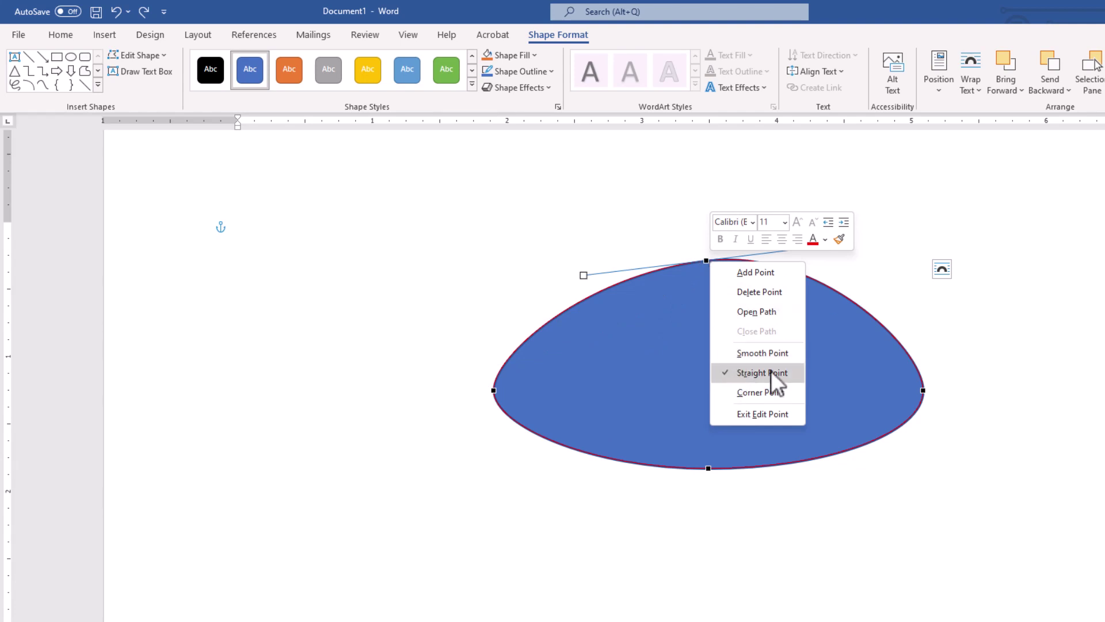
pyautogui.click(746, 354)
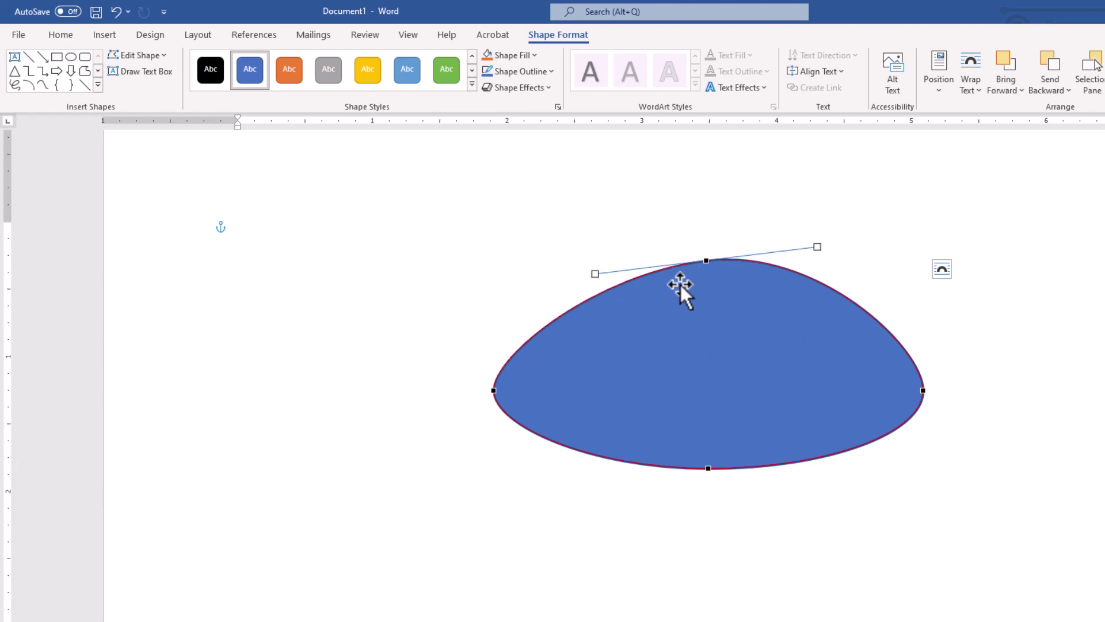
pyautogui.rightClick(703, 261)
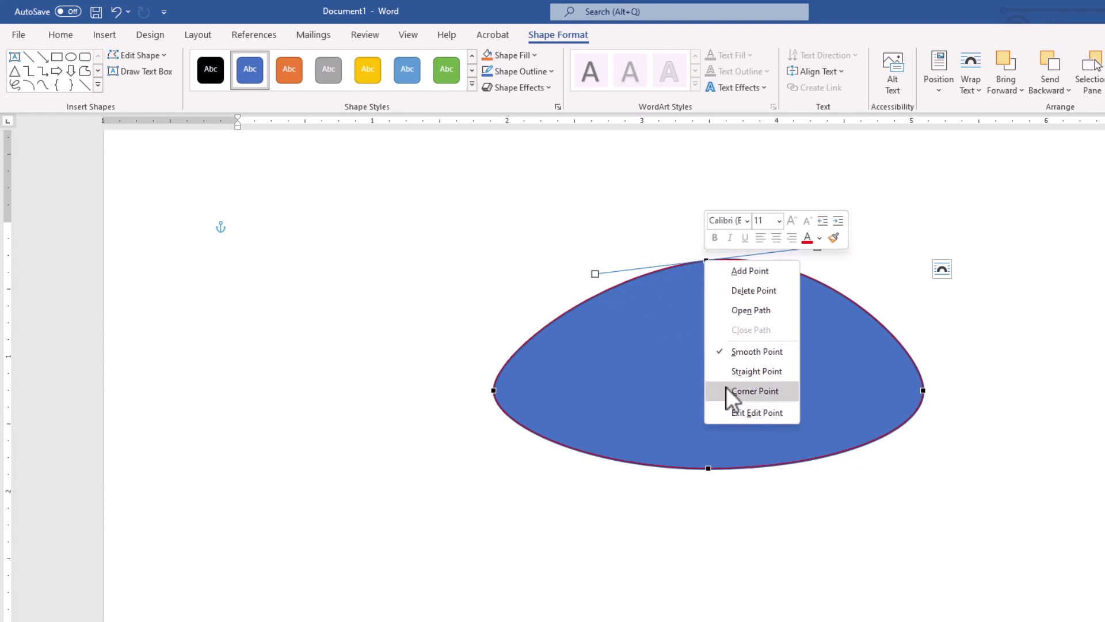
pyautogui.click(686, 255)
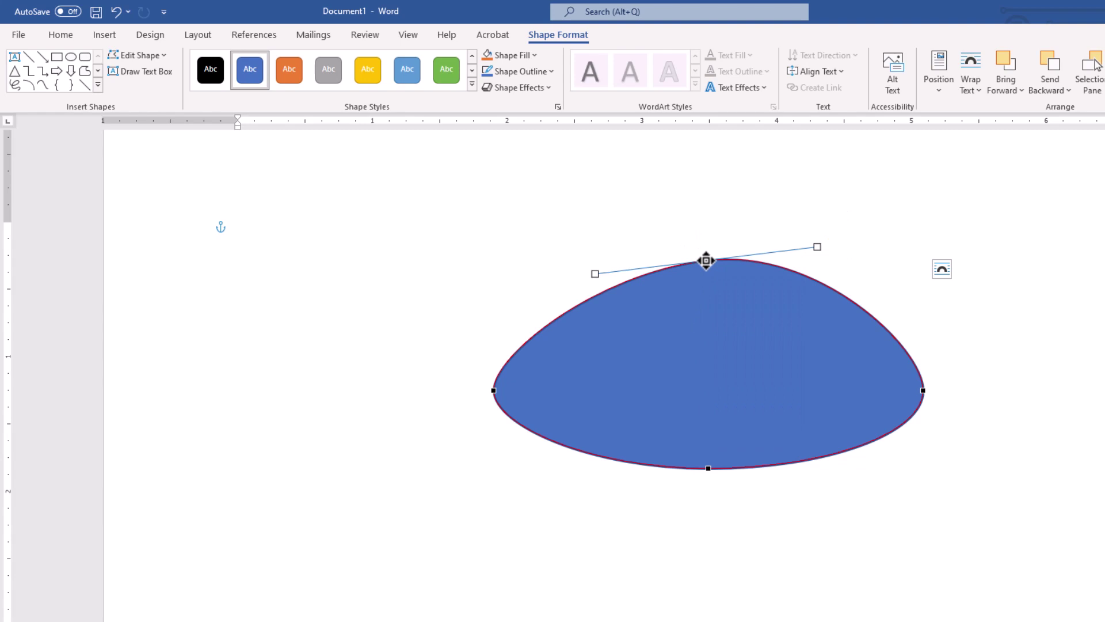
pyautogui.moveTo(820, 246)
pyautogui.mouseDown()
pyautogui.moveTo(831, 283)
pyautogui.moveTo(824, 223)
pyautogui.moveTo(834, 274)
pyautogui.moveTo(831, 259)
pyautogui.mouseUp()
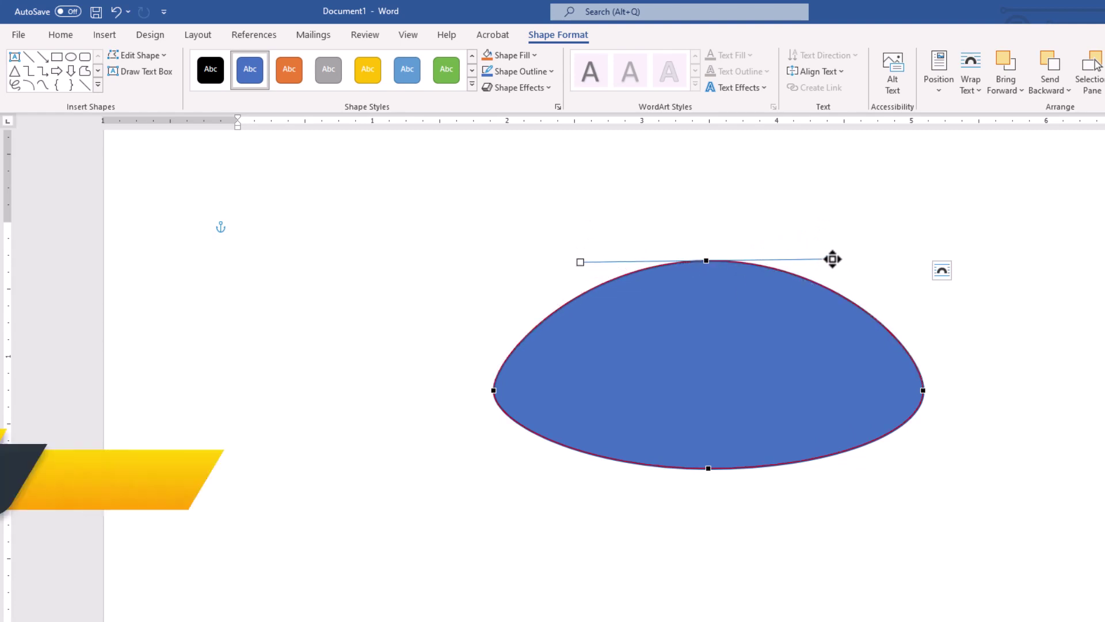
pyautogui.press('alt')
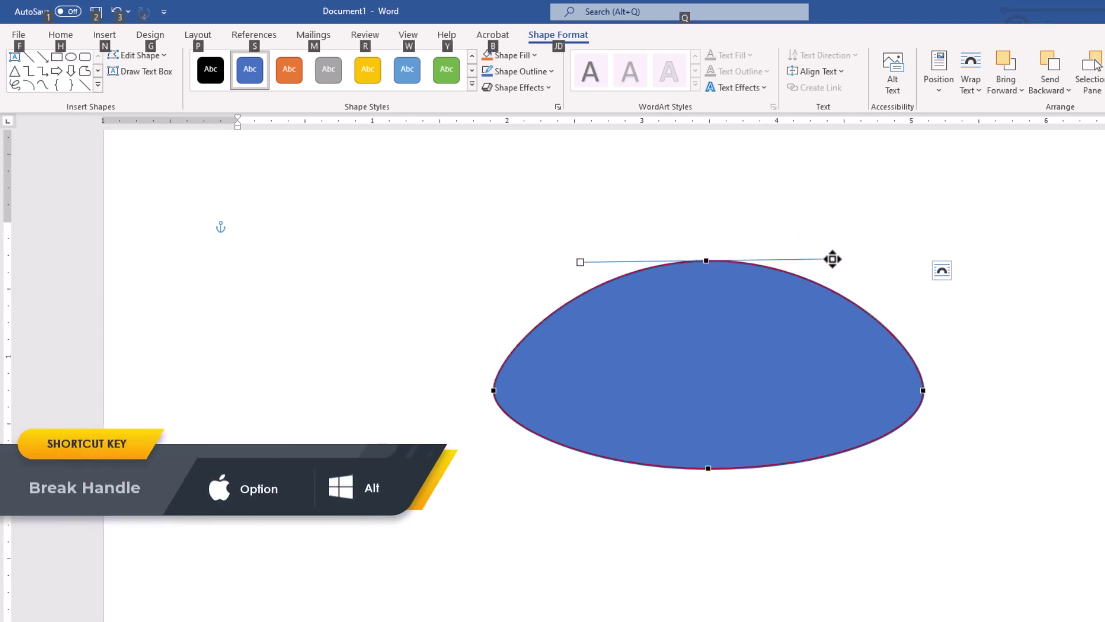
pyautogui.moveTo(833, 259); pyautogui.dragTo(697, 420)
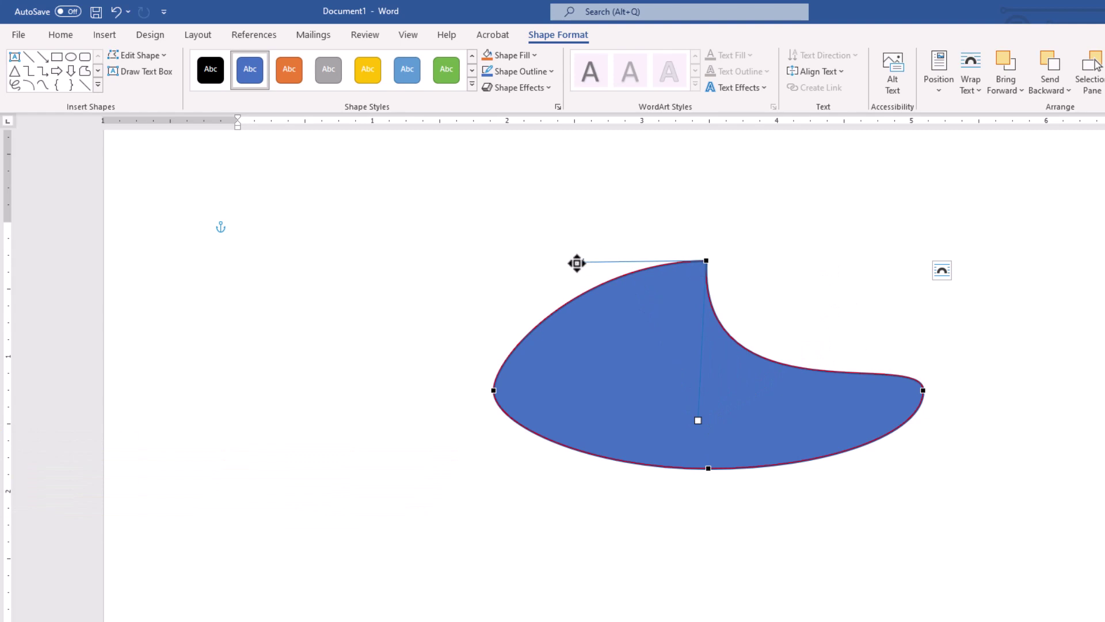
pyautogui.moveTo(581, 263); pyautogui.dragTo(601, 193)
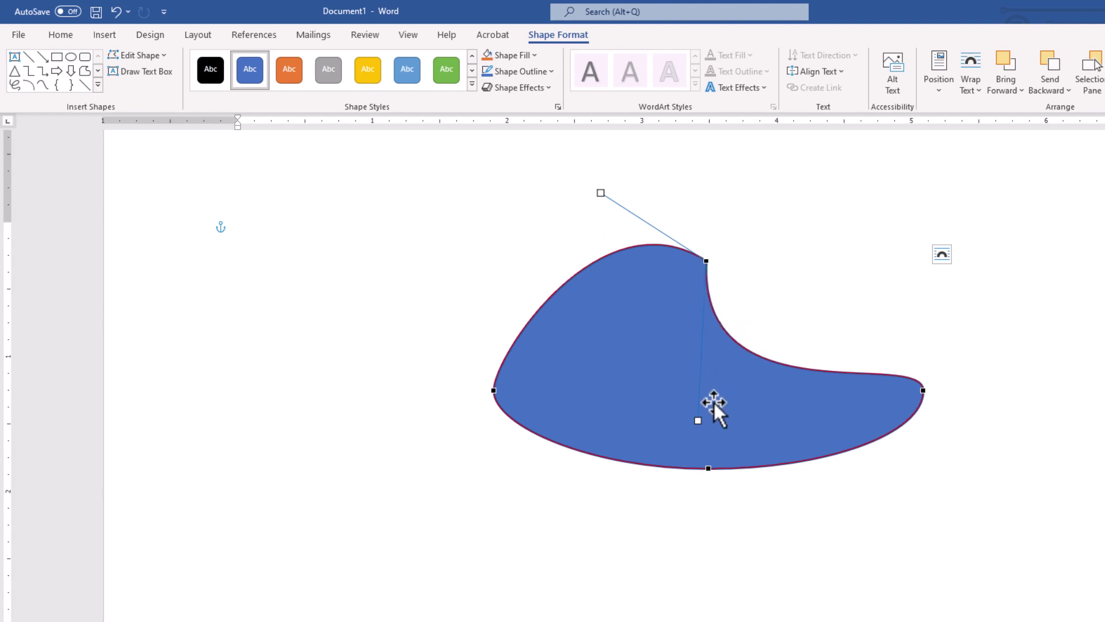
pyautogui.moveTo(699, 419); pyautogui.dragTo(804, 326)
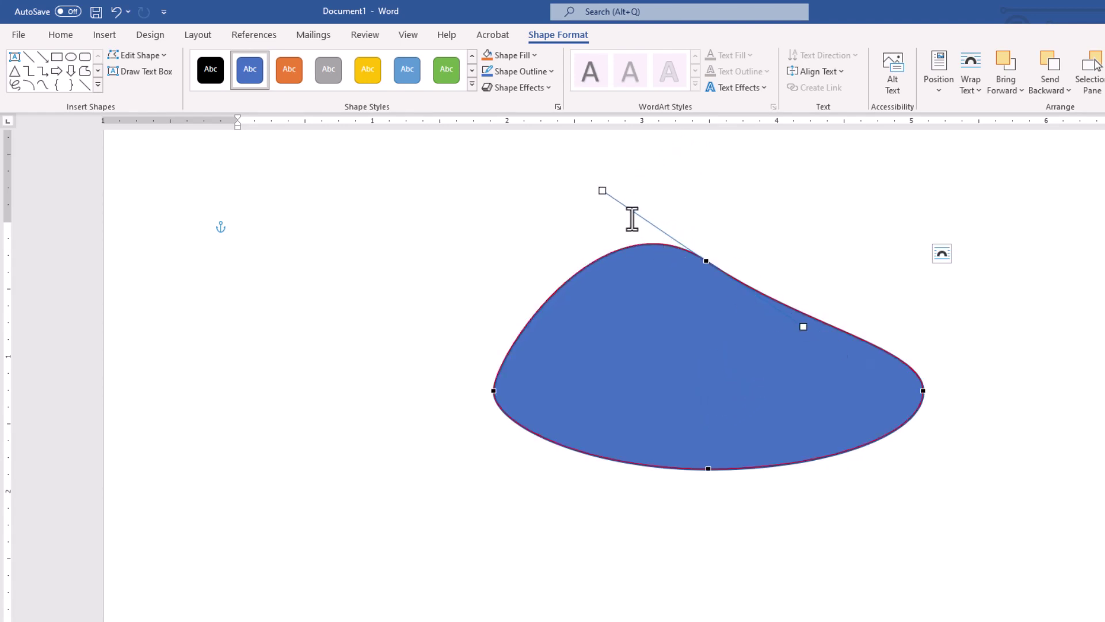
pyautogui.moveTo(818, 331); pyautogui.dragTo(818, 262)
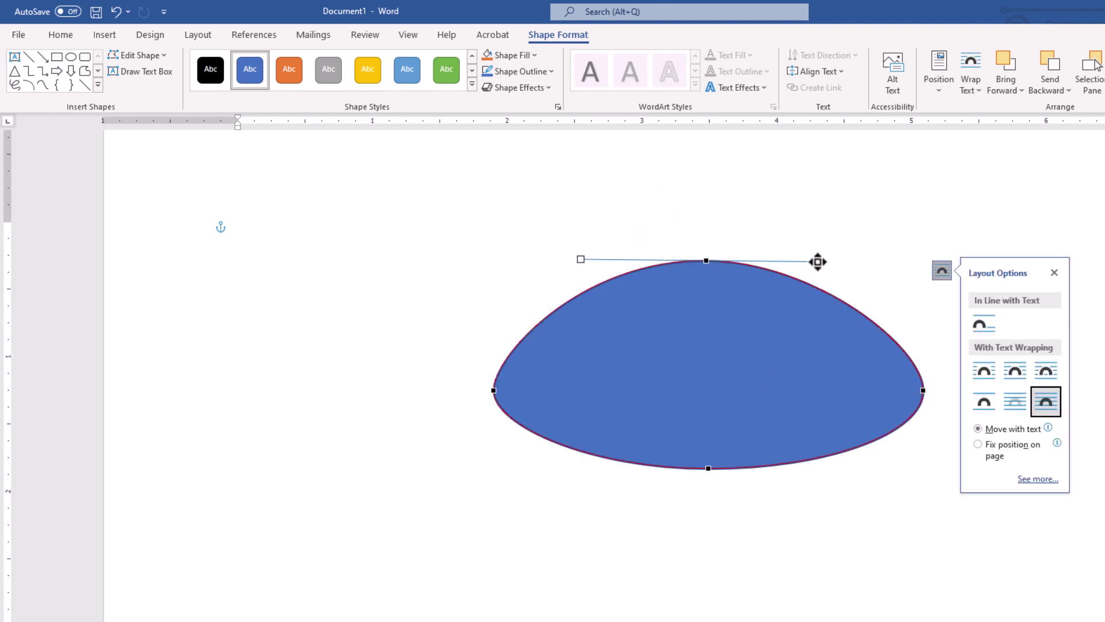
# Re-enter Edit Points on the shape and delete its top vertex
pyautogui.press('Escape')
pyautogui.rightClick(713, 278)
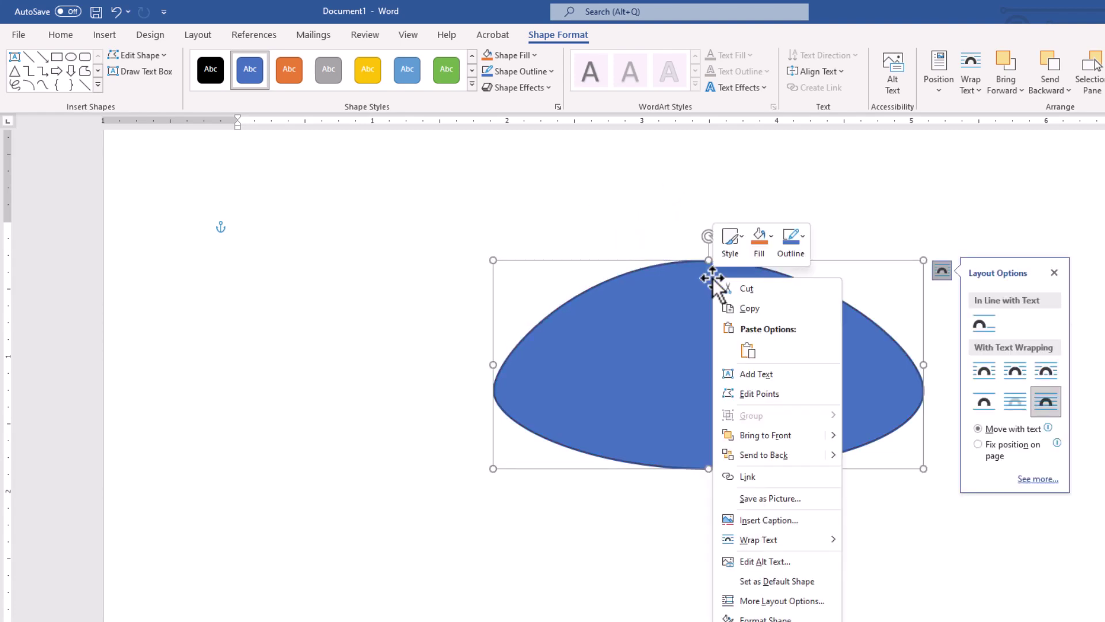
pyautogui.click(758, 395)
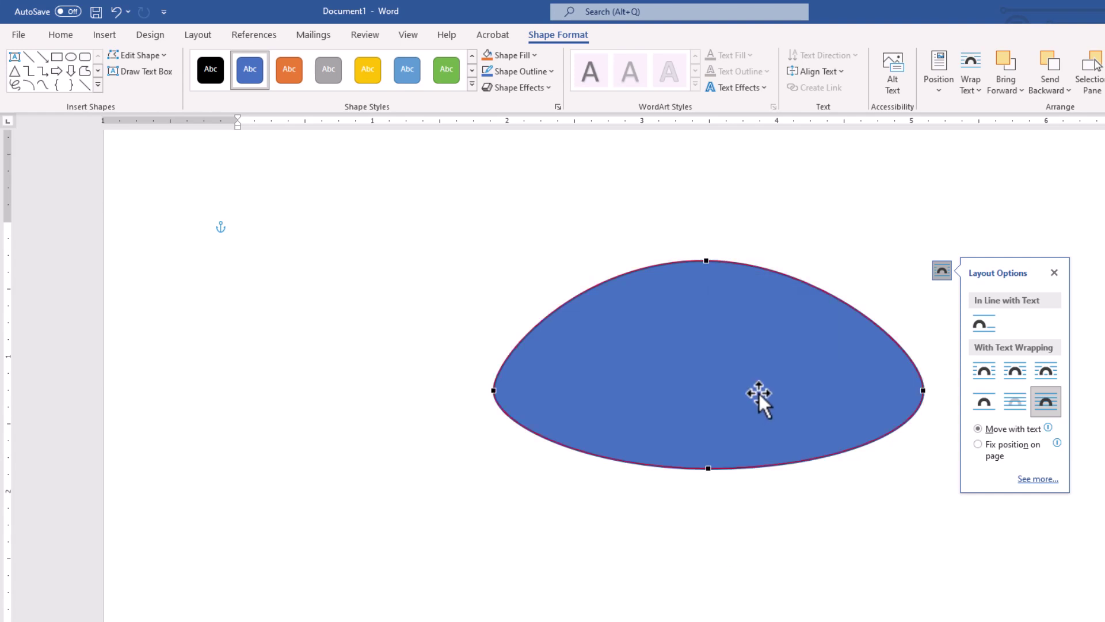
pyautogui.click(1054, 273)
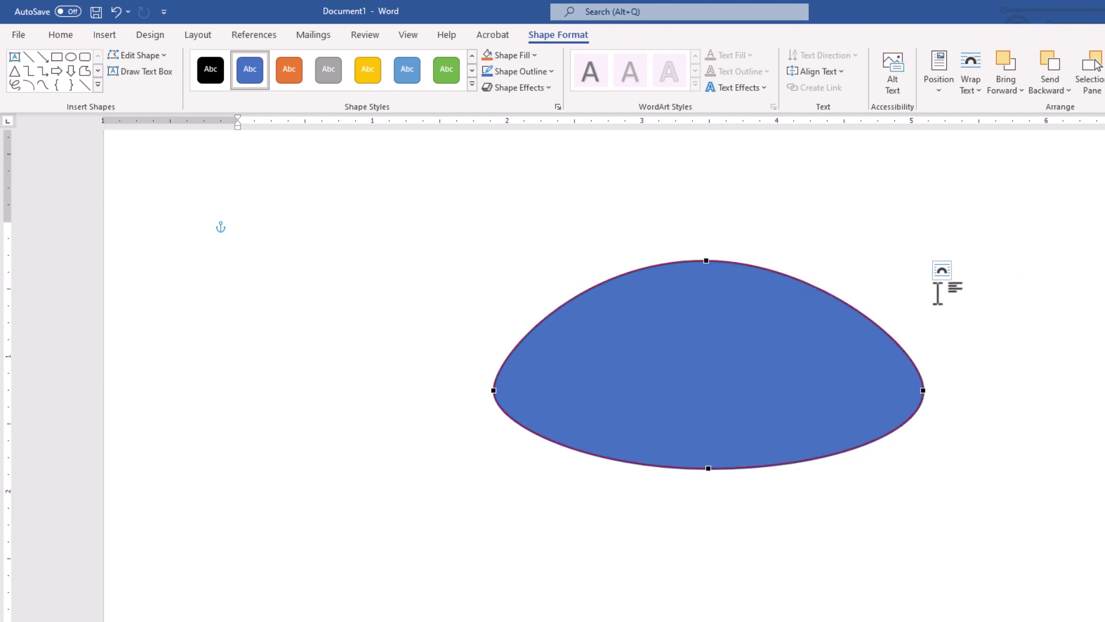
pyautogui.keyDown('ctrl'); pyautogui.click(707, 262); pyautogui.keyUp('ctrl')
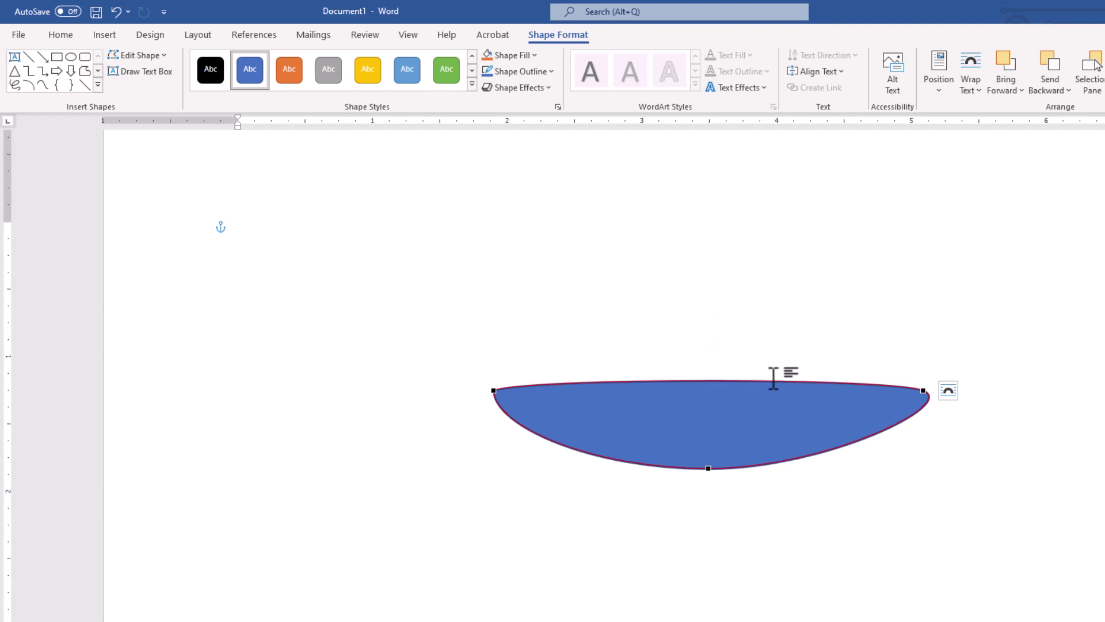
# Add new edge points, pulling one up and right into a peak and reshaping the left slope
pyautogui.keyDown('ctrl'); pyautogui.click(720, 380); pyautogui.keyUp('ctrl')
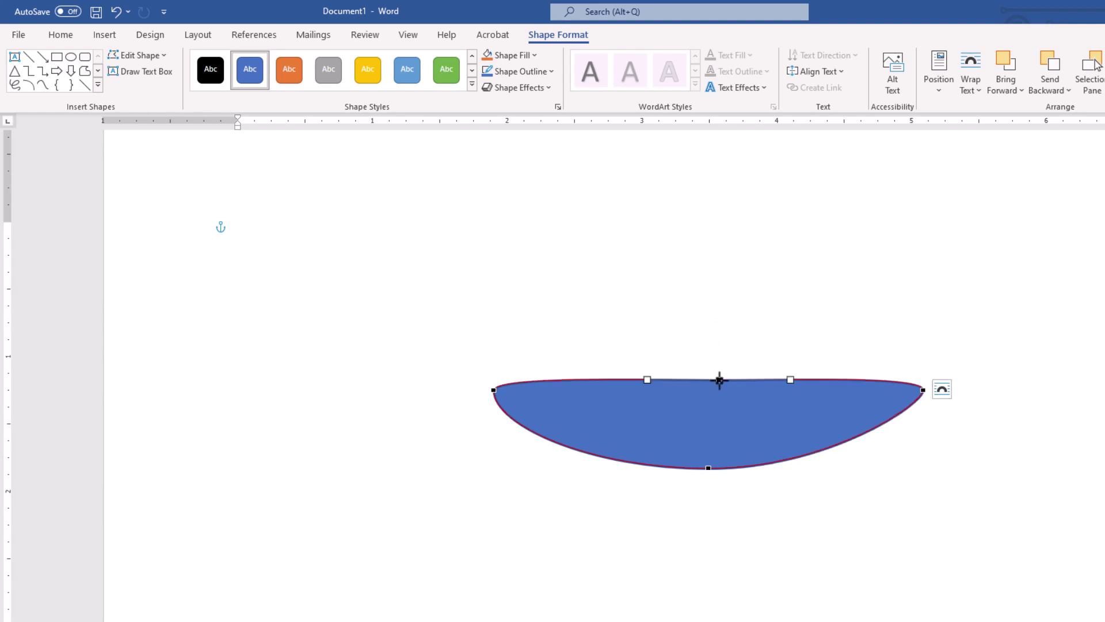
pyautogui.moveTo(720, 380); pyautogui.dragTo(762, 258)
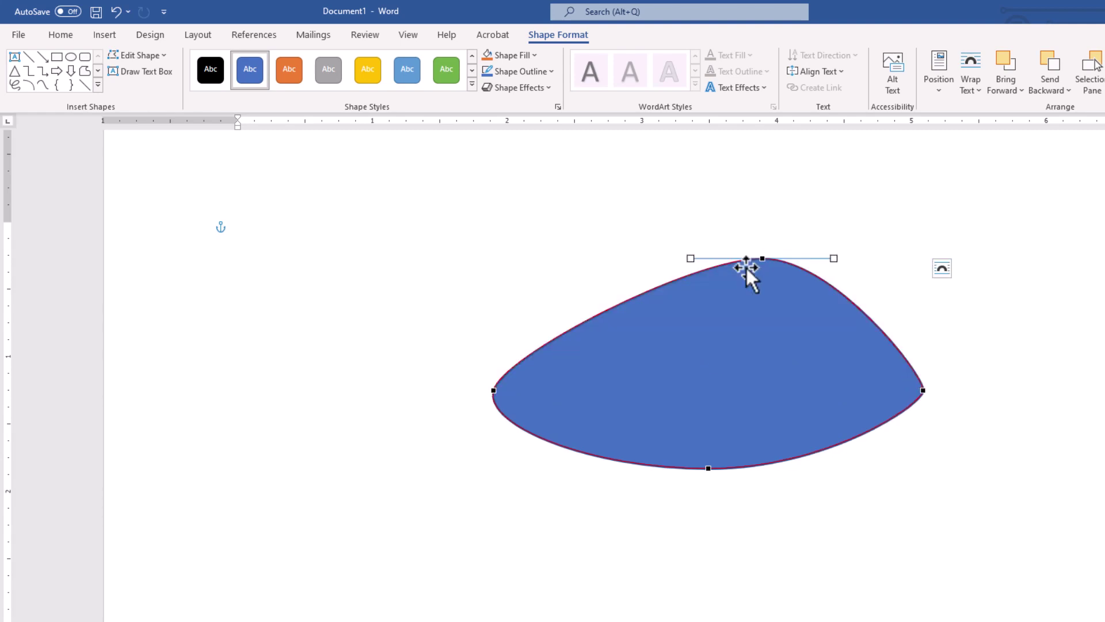
pyautogui.keyDown('ctrl'); pyautogui.click(627, 302); pyautogui.keyUp('ctrl')
pyautogui.moveTo(627, 301); pyautogui.dragTo(661, 338)
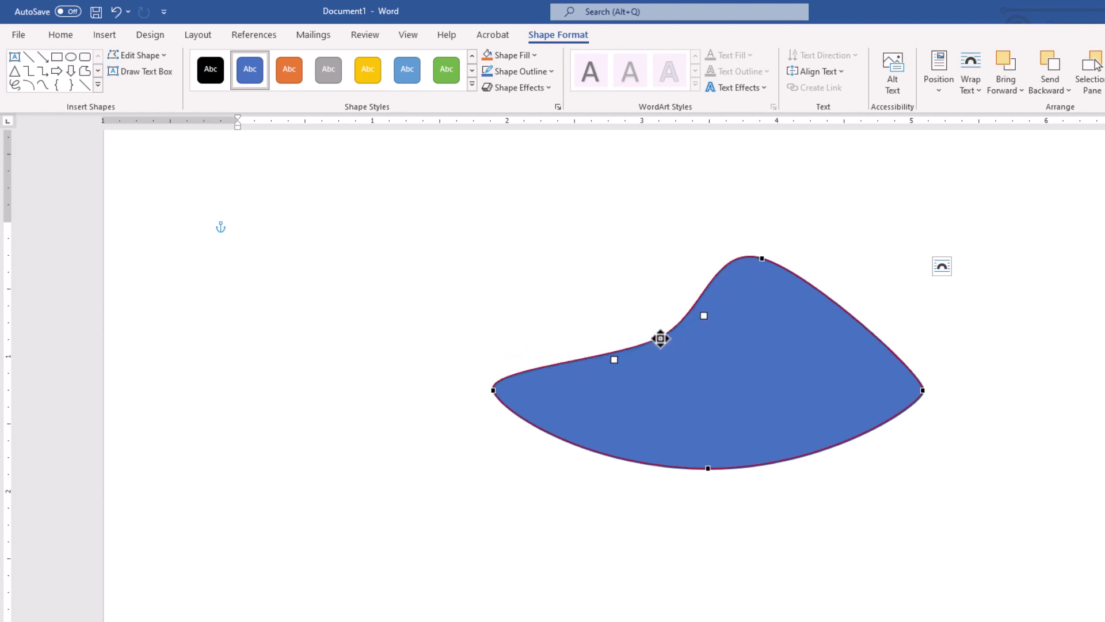
pyautogui.keyDown('ctrl'); pyautogui.click(660, 339); pyautogui.keyUp('ctrl')
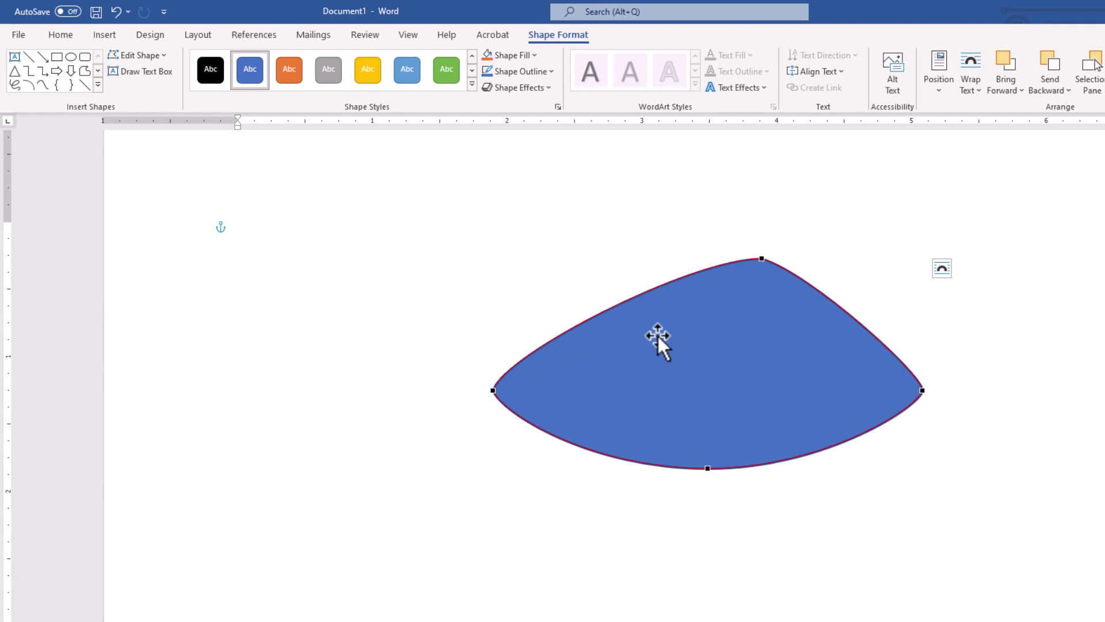
pyautogui.keyDown('ctrl'); pyautogui.click(628, 300); pyautogui.keyUp('ctrl')
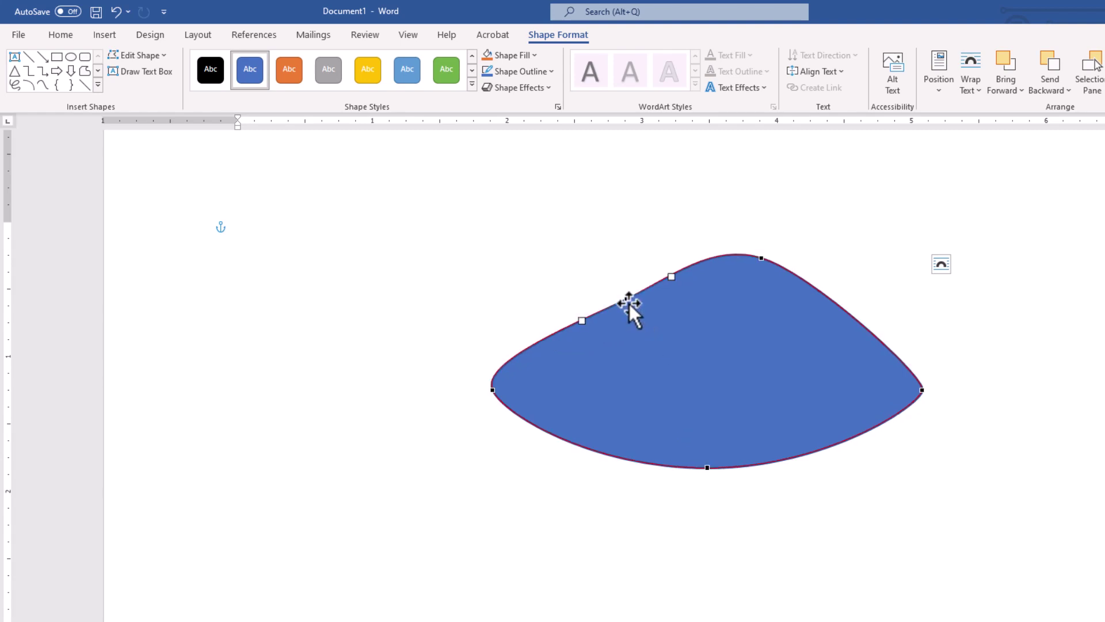